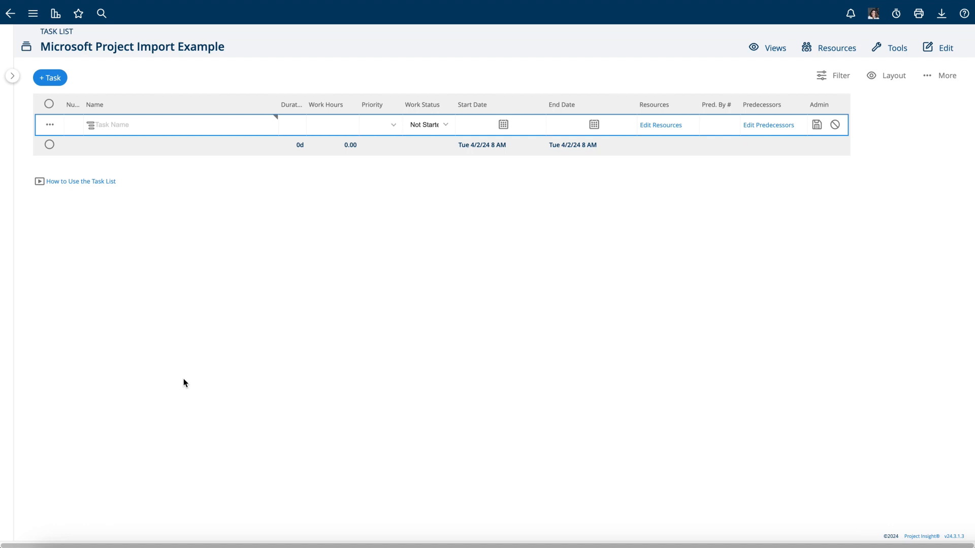
Start a task import from a Microsoft Project file via the + Task menu
click(54, 81)
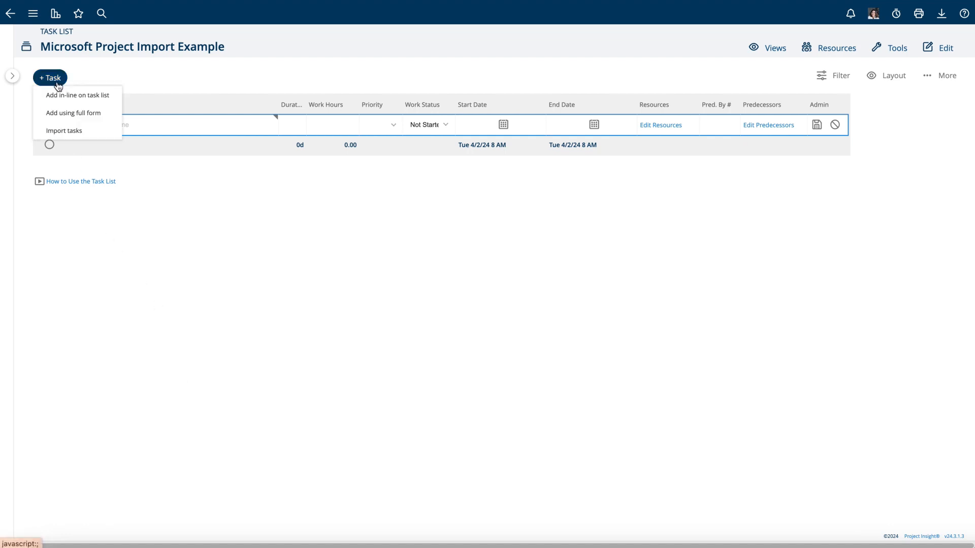
click(62, 133)
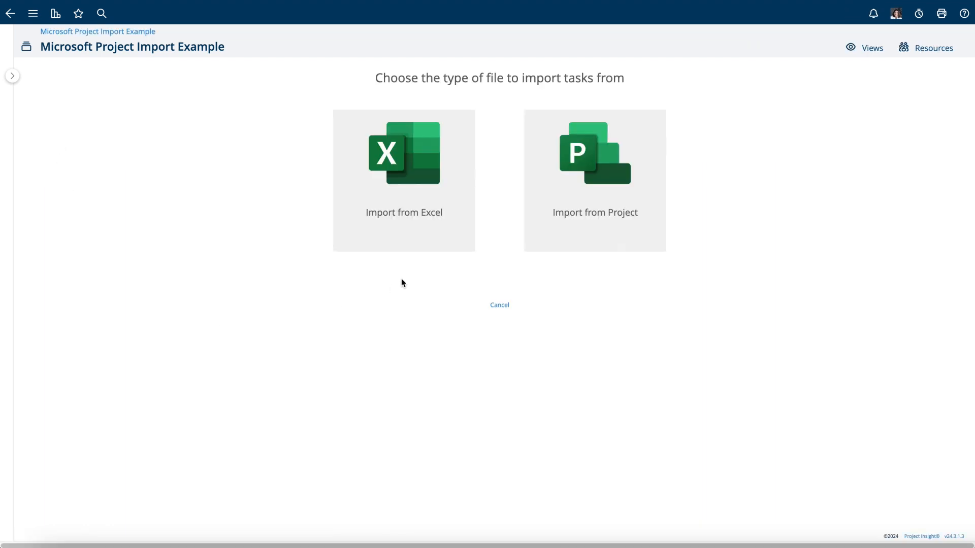
click(616, 194)
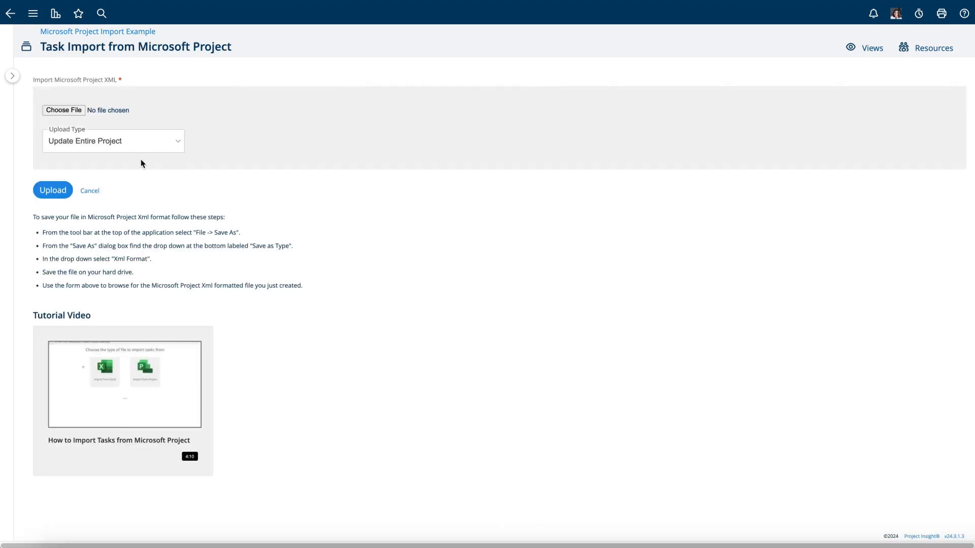
Attach GlobalexClientImplementation.xml from MS Project Files and review the upload type options
click(72, 112)
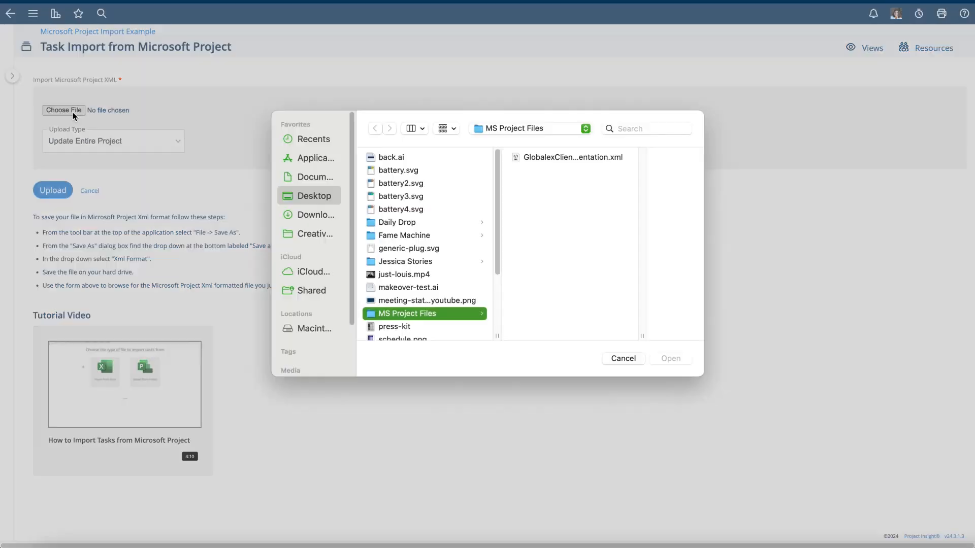
click(536, 164)
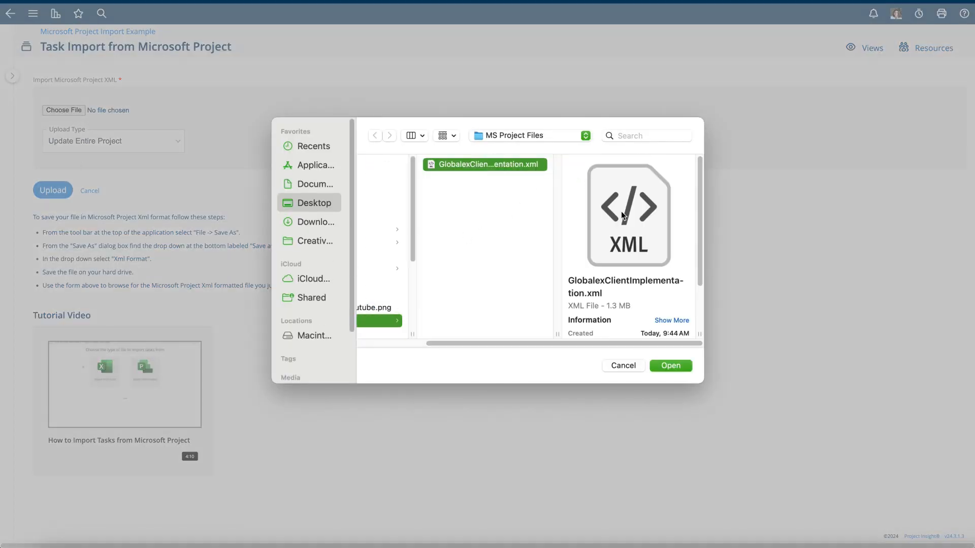
click(673, 362)
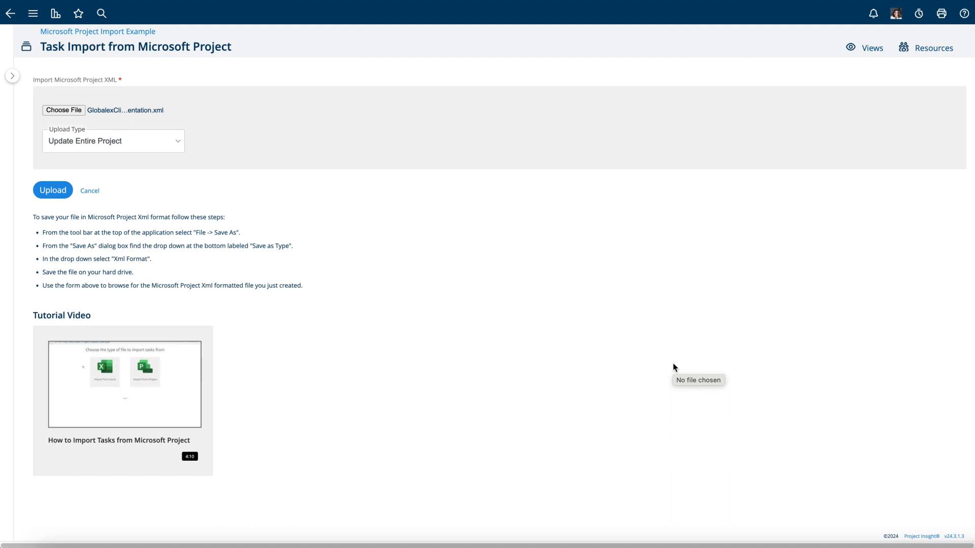
click(76, 144)
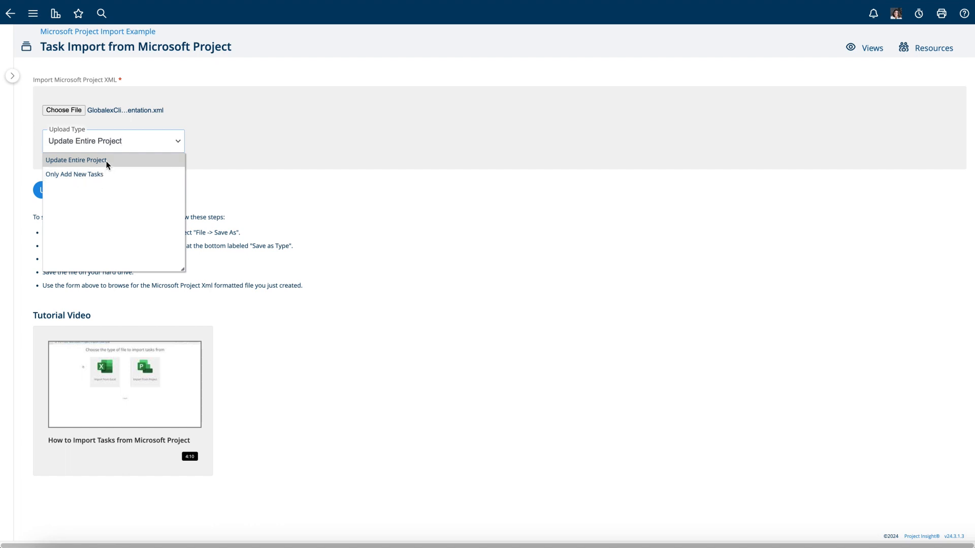
Upload the XML file with upload type Update Entire Project
click(76, 160)
click(65, 194)
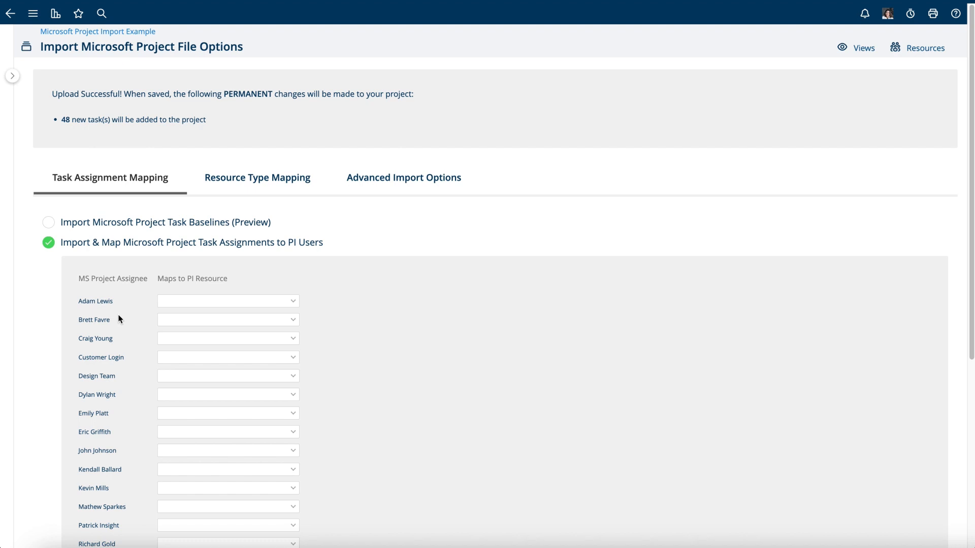
Map the third assignee, Design Team, and one more assignee to Project Insight users
click(286, 341)
scroll(246, 417, down, 5)
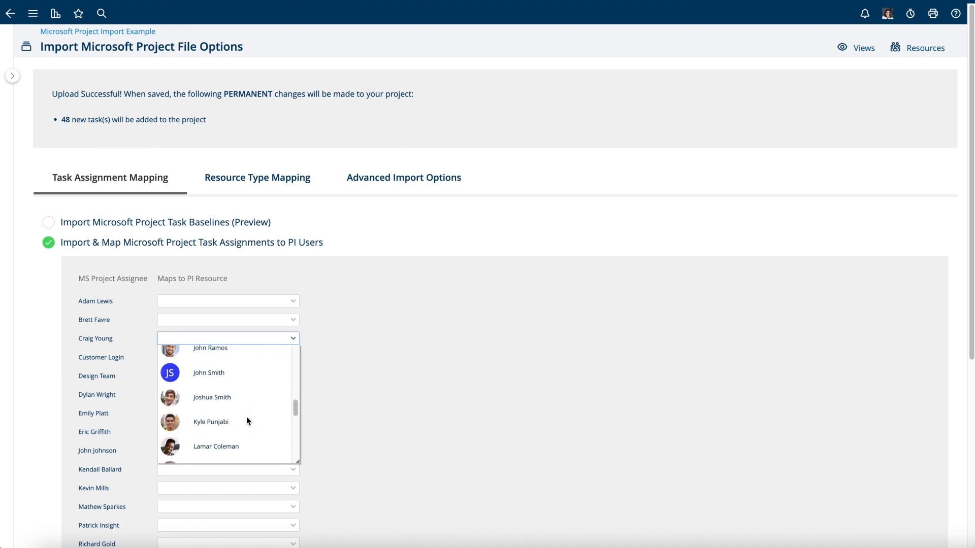
scroll(245, 417, down, 2)
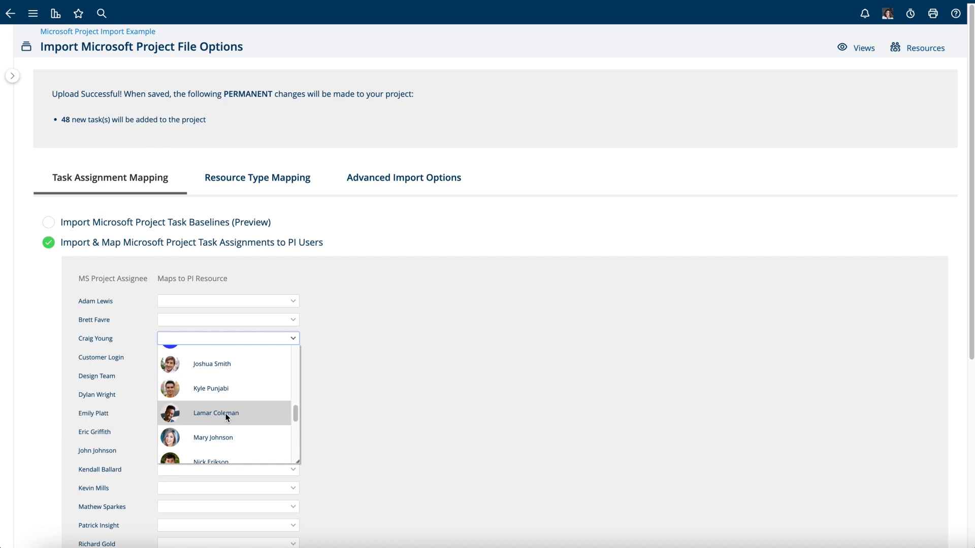
click(226, 415)
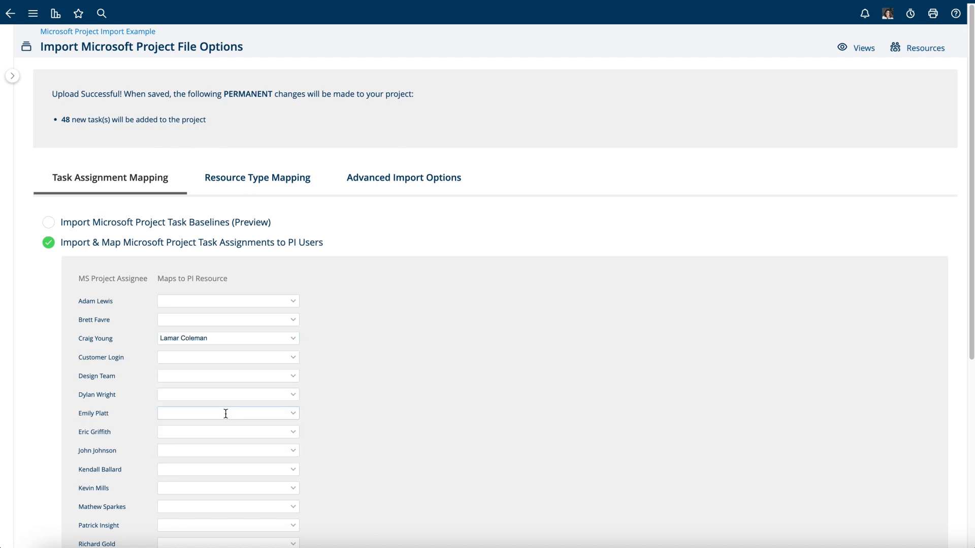
click(287, 379)
scroll(246, 429, down, 5)
click(239, 440)
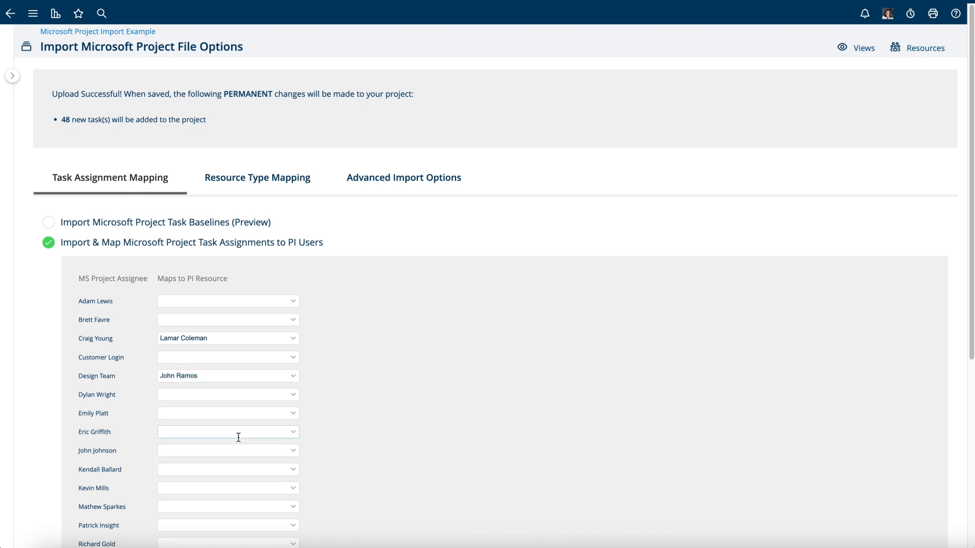
click(238, 433)
scroll(234, 462, down, 5)
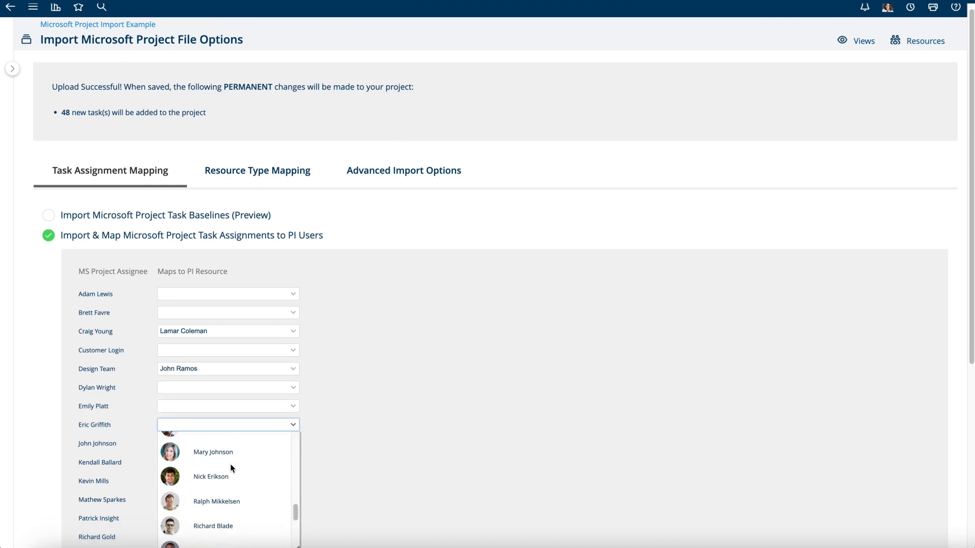
click(216, 480)
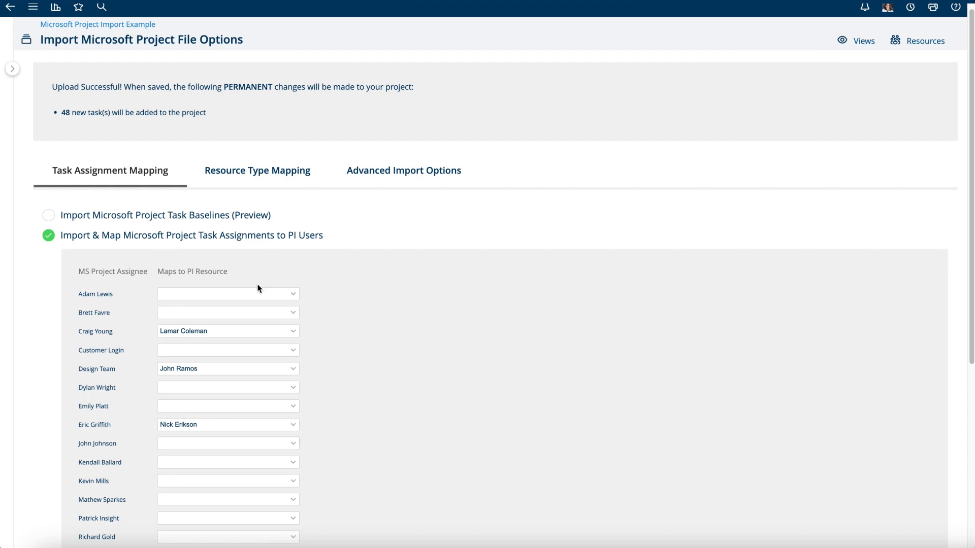
scroll(342, 351, down, 1)
scroll(342, 351, down, 5)
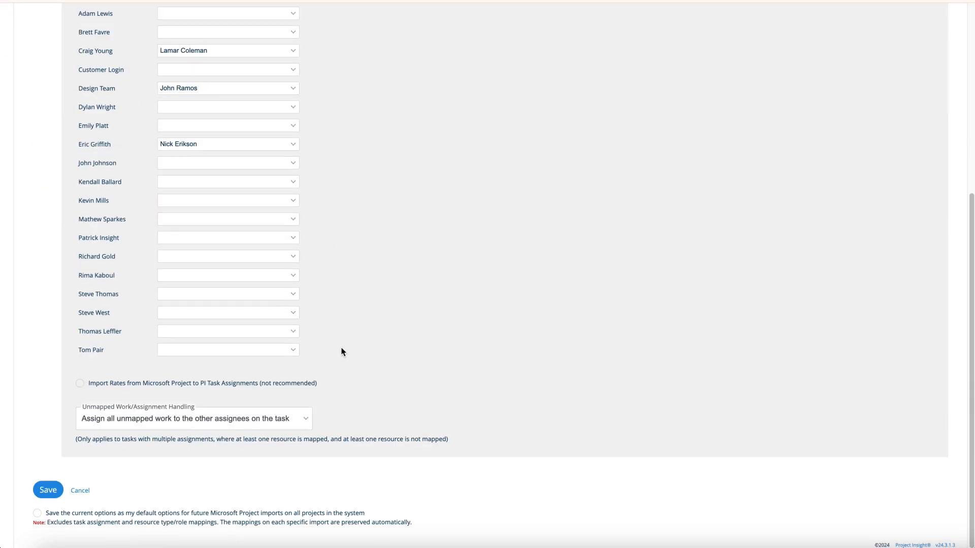
click(80, 384)
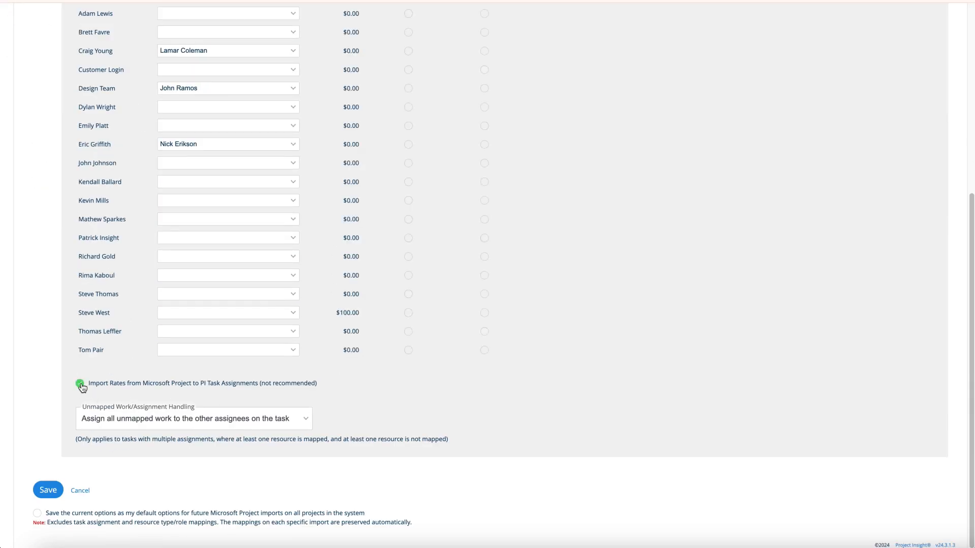
click(80, 385)
click(80, 384)
click(80, 384)
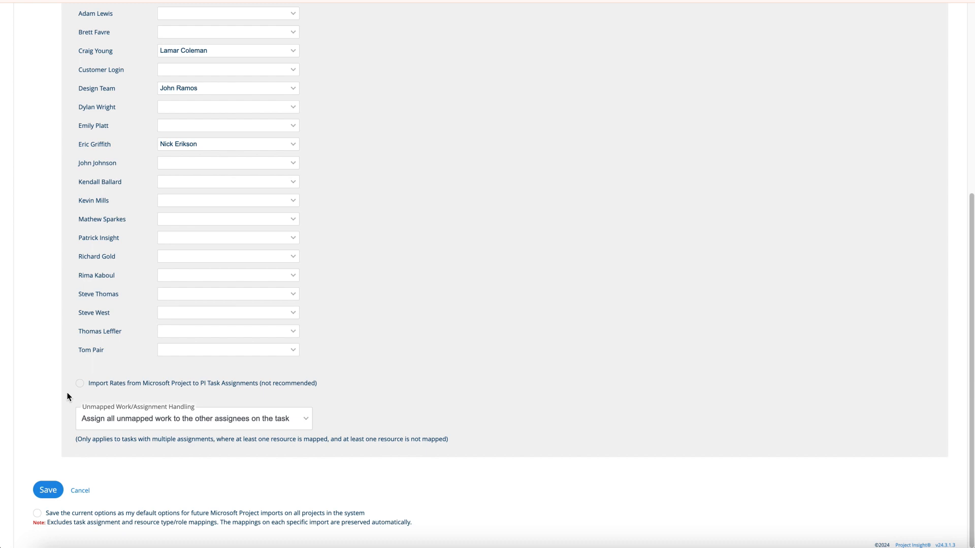
click(135, 428)
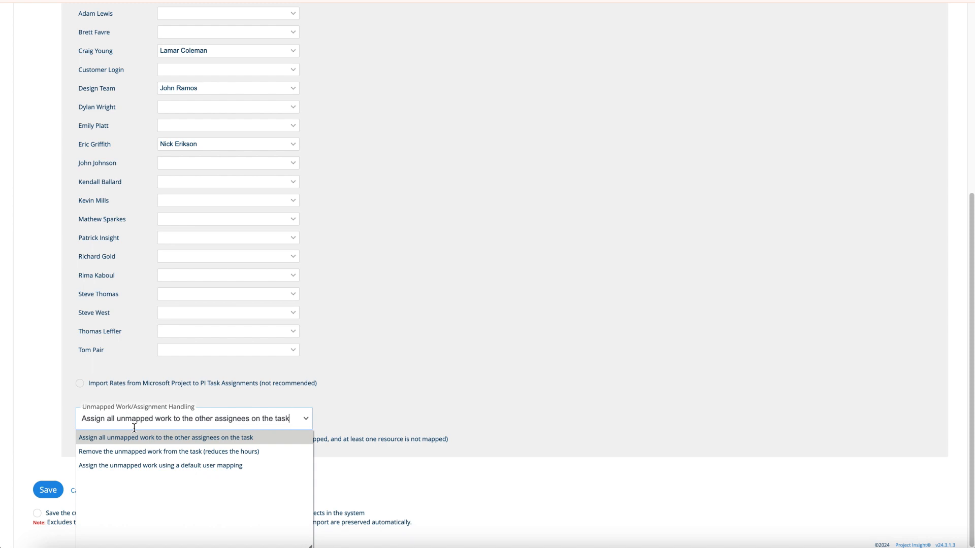
Assign all unmapped work to other assignees, then show the Resource Type Mapping list
click(181, 467)
click(373, 424)
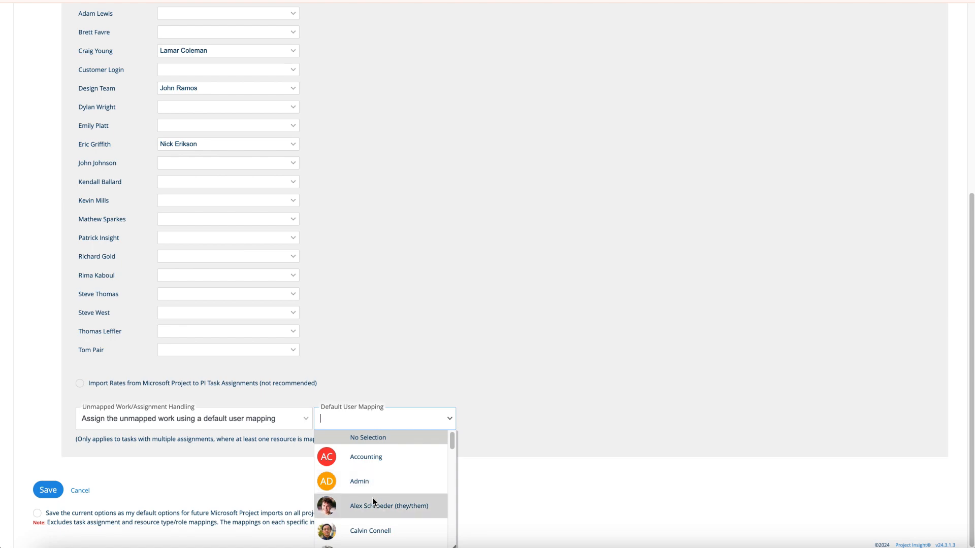
click(374, 503)
click(296, 425)
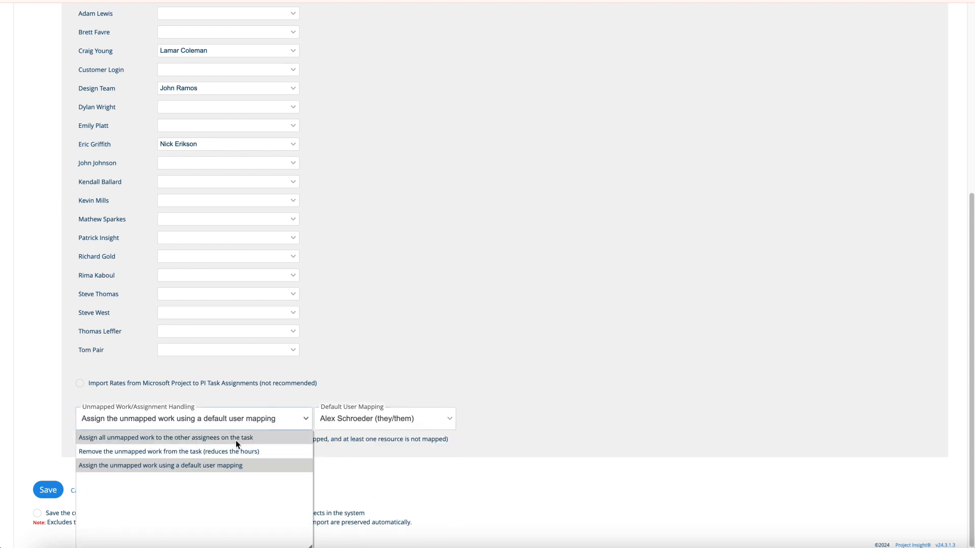
click(209, 438)
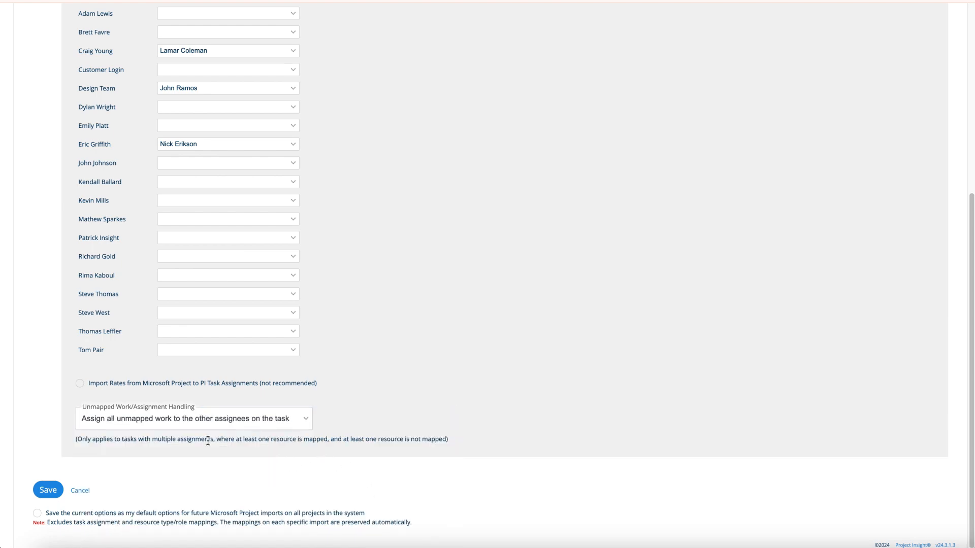
scroll(208, 441, up, 6)
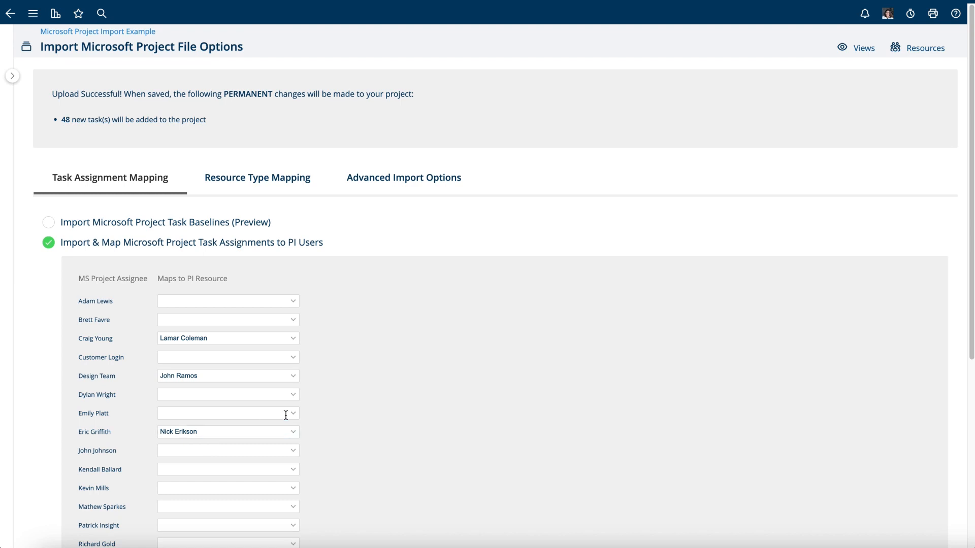
click(280, 183)
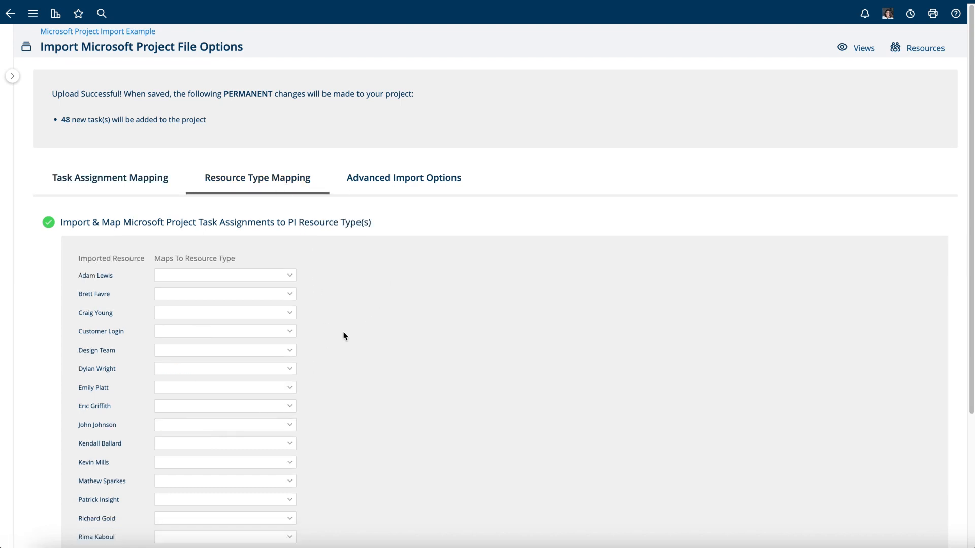
Map one imported resource to the Developer resource type and view Advanced Import Options
click(290, 368)
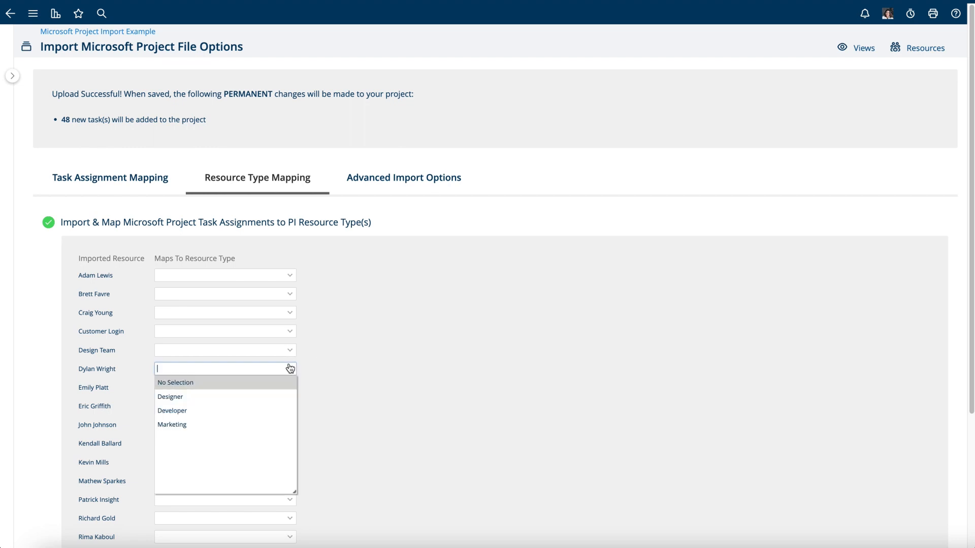
click(206, 410)
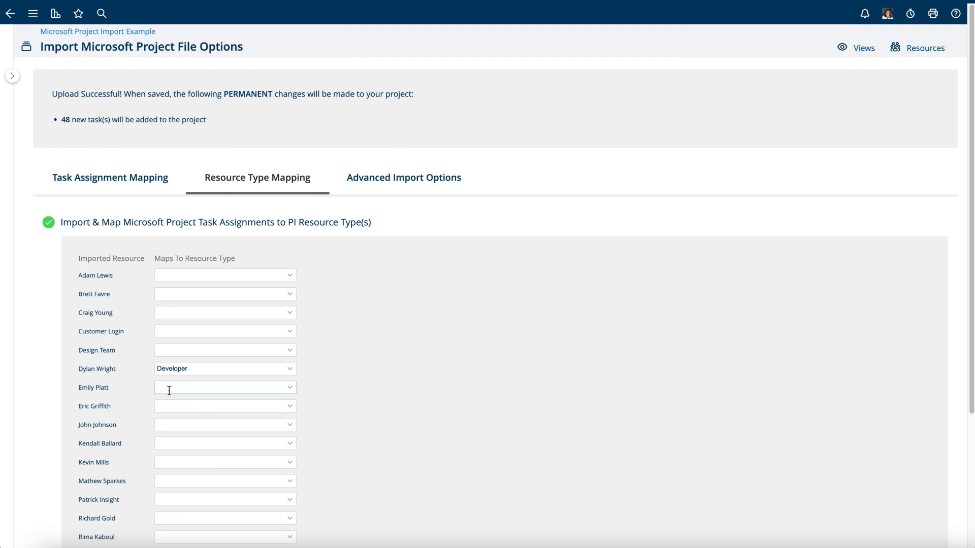
click(50, 224)
click(405, 184)
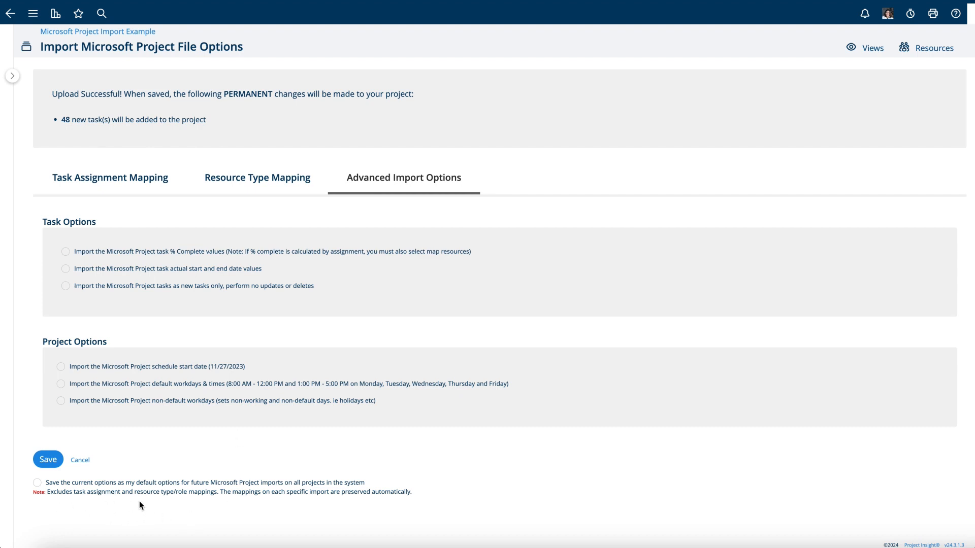
Leave 'Save the current options as my default options' unchecked and save the import
click(37, 483)
click(37, 482)
click(49, 460)
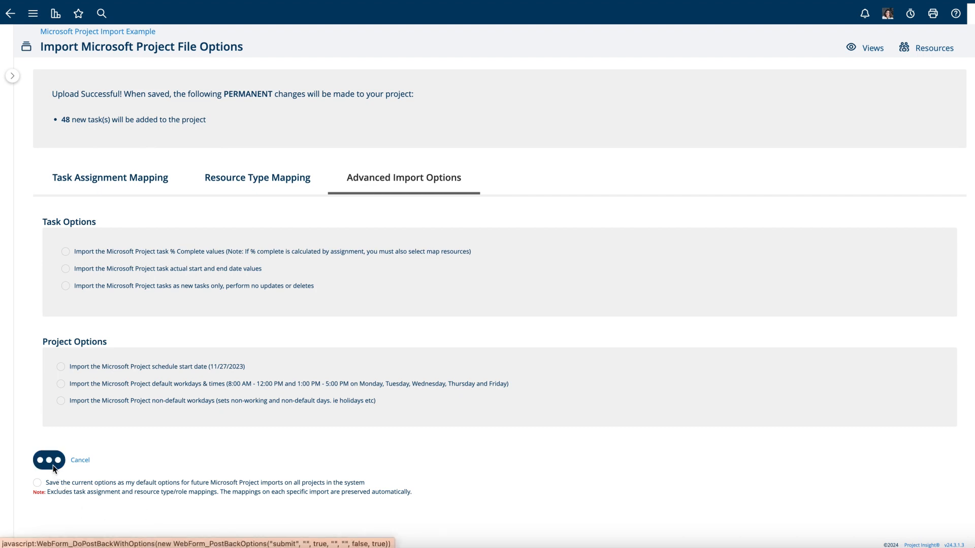